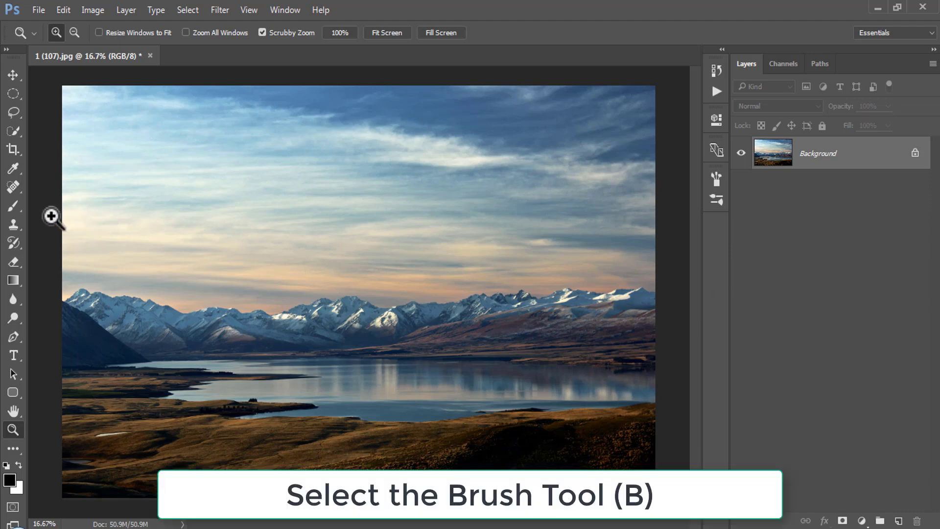
- Pick the Brush Tool with a soft round tip: 354 px size, 0% hardness
left_click(12, 205)
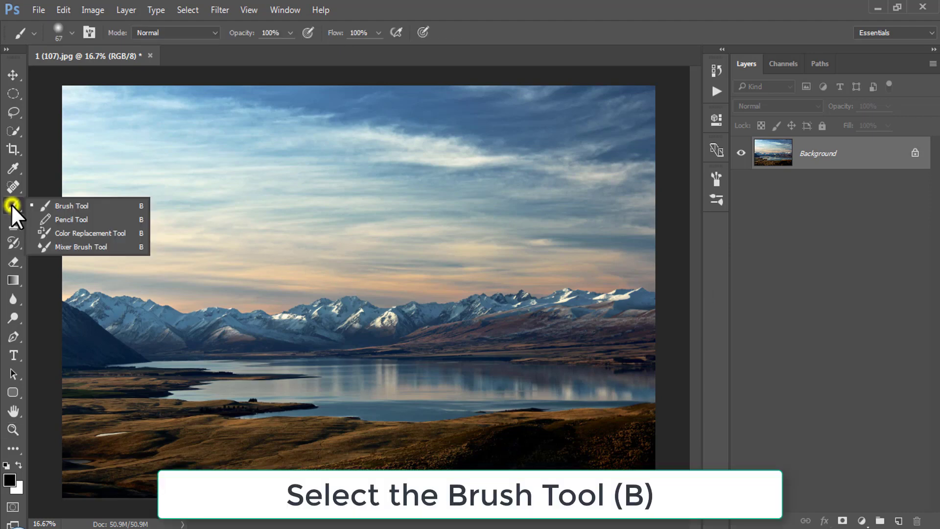
left_click(82, 206)
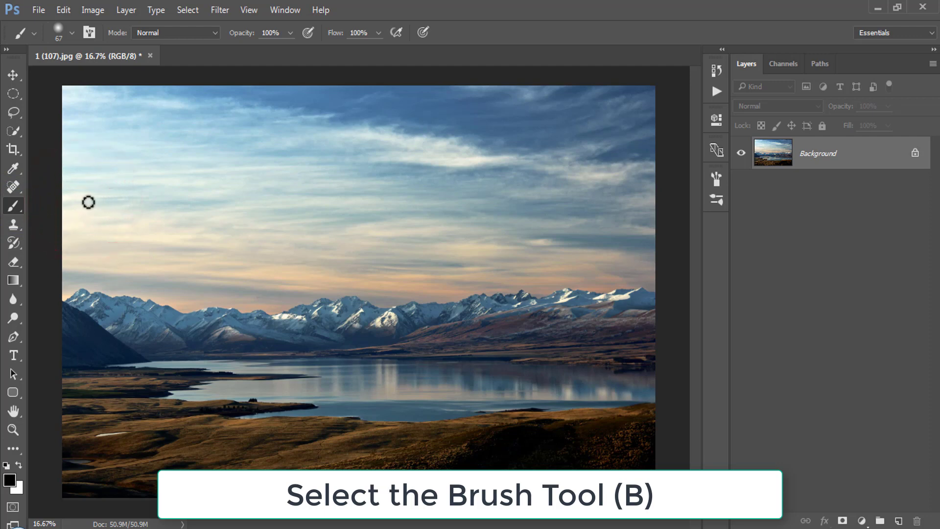
right_click(293, 123)
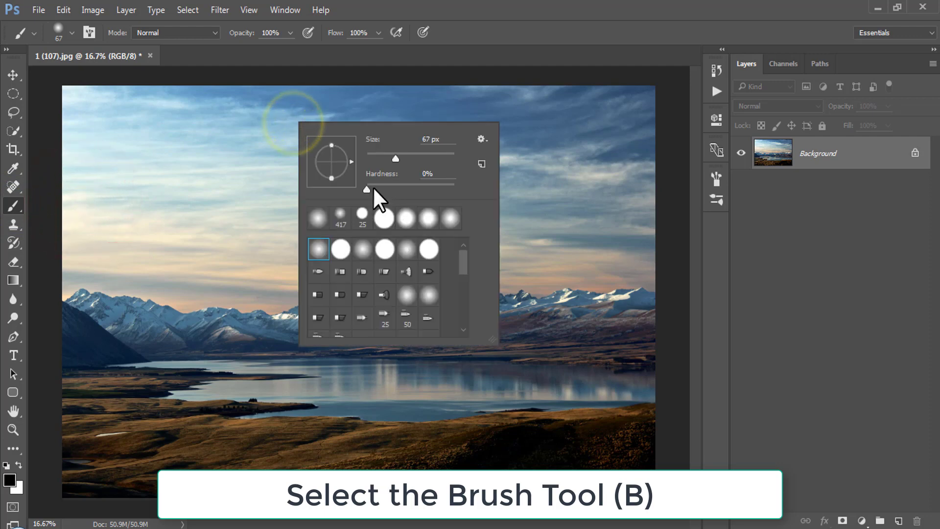
left_click(427, 173)
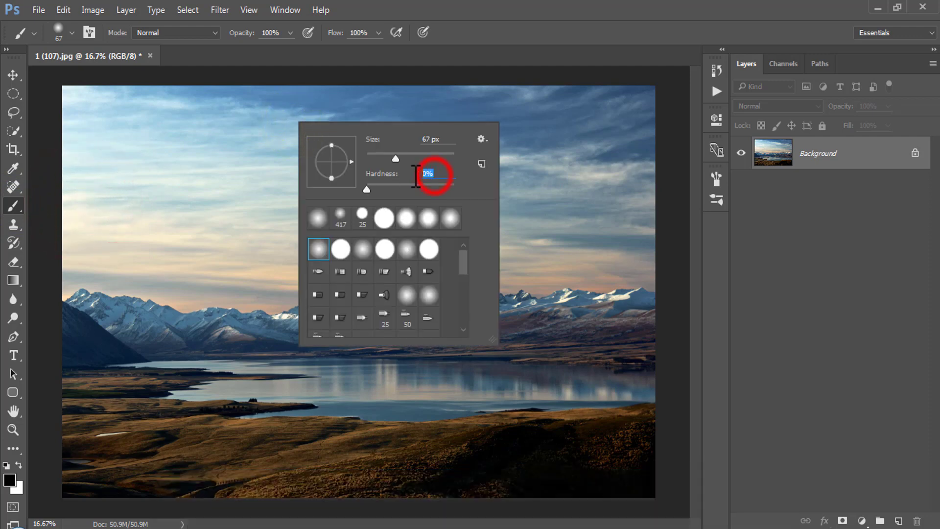
left_click_drag(395, 159, 438, 157)
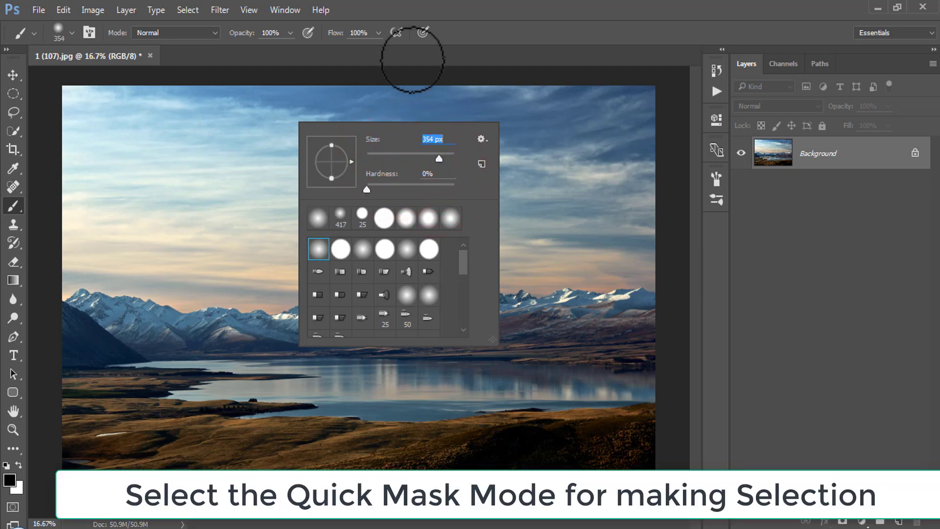
left_click(469, 29)
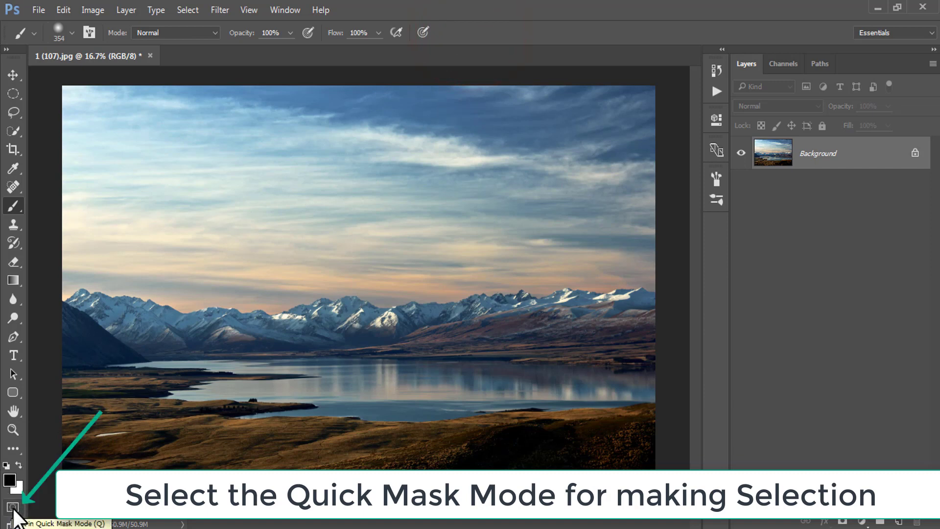
- In Quick Mask mode, paint over the whole sky above the mountains with an 800 px brush
left_click(13, 508)
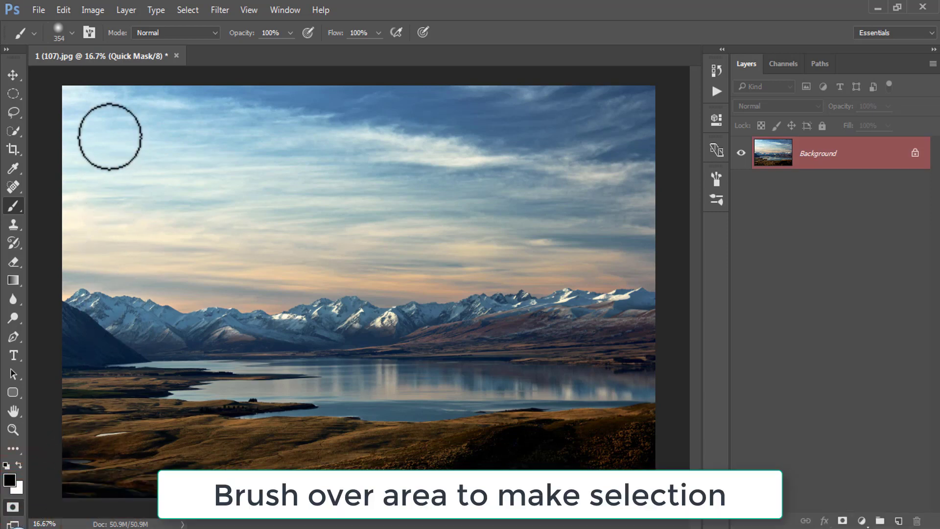
mouse_move(104, 99)
left_mouse_down()
mouse_move(74, 90)
mouse_move(84, 151)
mouse_move(105, 99)
mouse_move(119, 109)
mouse_move(162, 93)
mouse_move(189, 95)
left_mouse_up()
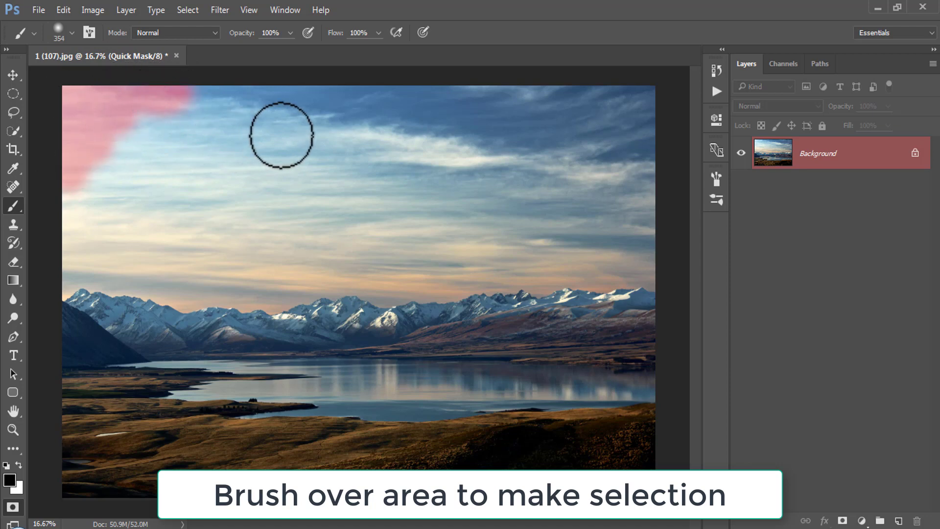
key("bracketright")
key("bracketright")
key("bracketright")
key("bracketright")
mouse_move(93, 139)
left_mouse_down()
mouse_move(346, 100)
mouse_move(498, 101)
mouse_move(640, 122)
mouse_move(131, 157)
mouse_move(66, 223)
mouse_move(69, 253)
mouse_move(95, 231)
mouse_move(162, 266)
mouse_move(174, 258)
left_mouse_up()
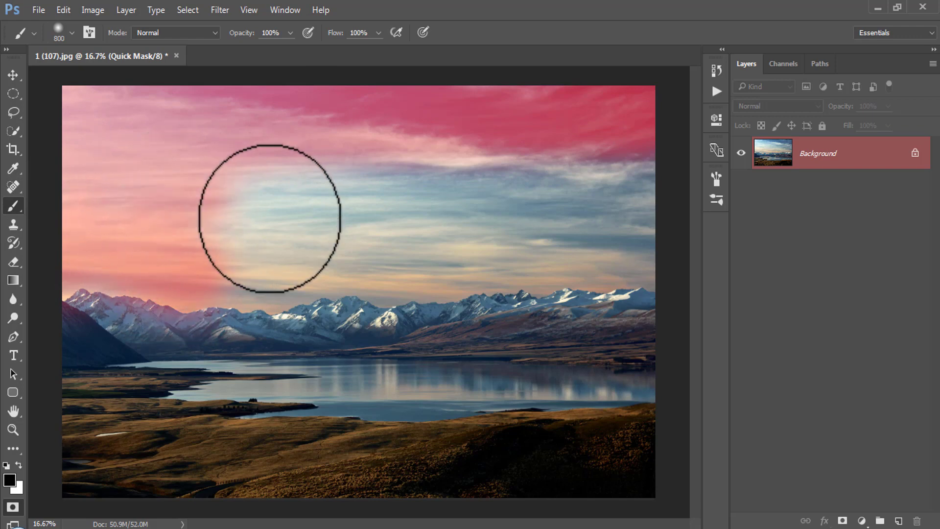
mouse_move(269, 218)
left_mouse_down()
mouse_move(237, 266)
mouse_move(266, 264)
mouse_move(275, 177)
mouse_move(335, 253)
mouse_move(323, 258)
mouse_move(390, 319)
mouse_move(363, 193)
mouse_move(421, 260)
mouse_move(468, 206)
mouse_move(502, 242)
mouse_move(544, 242)
mouse_move(534, 185)
mouse_move(575, 248)
mouse_move(603, 189)
mouse_move(661, 252)
mouse_move(659, 231)
left_mouse_up()
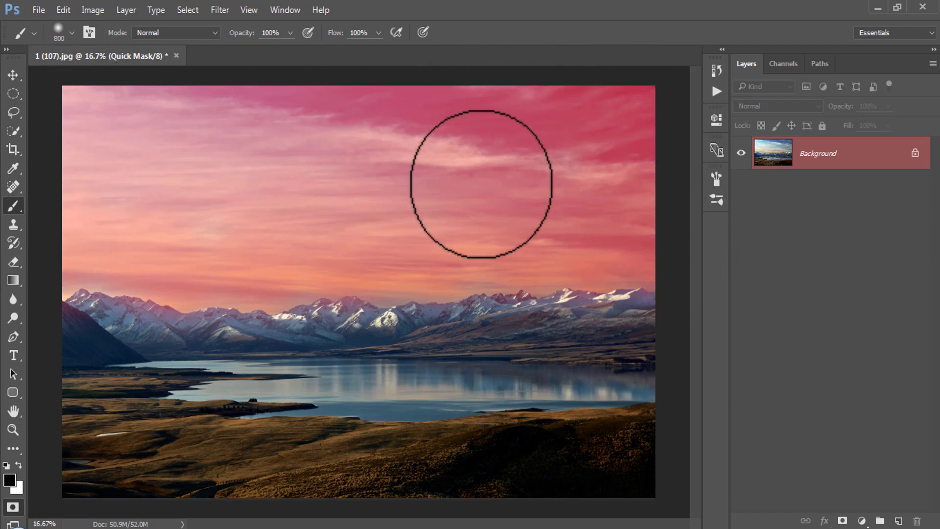
mouse_move(481, 184)
left_mouse_down()
mouse_move(268, 151)
mouse_move(154, 237)
mouse_move(161, 213)
left_mouse_up()
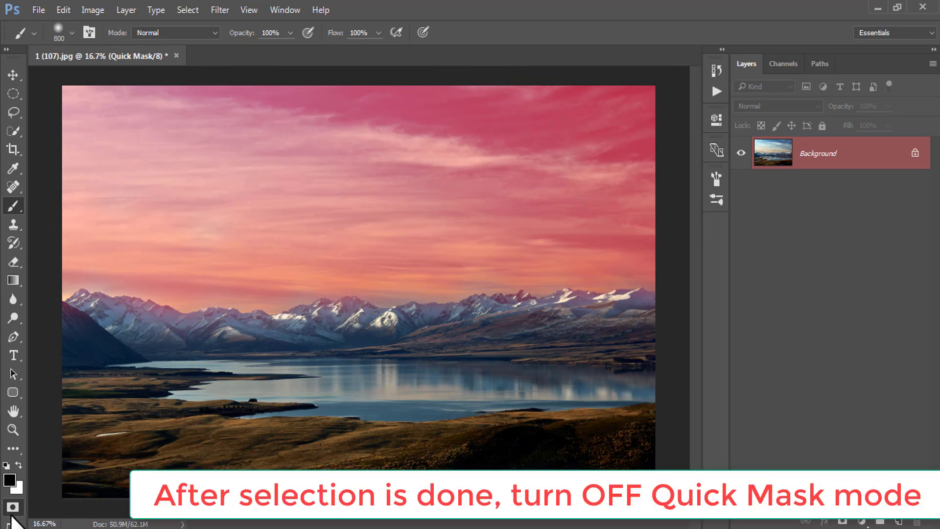
- Exit Quick Mask, switch to the Move Tool, and invert the selection so only the sky is selected
left_click(14, 508)
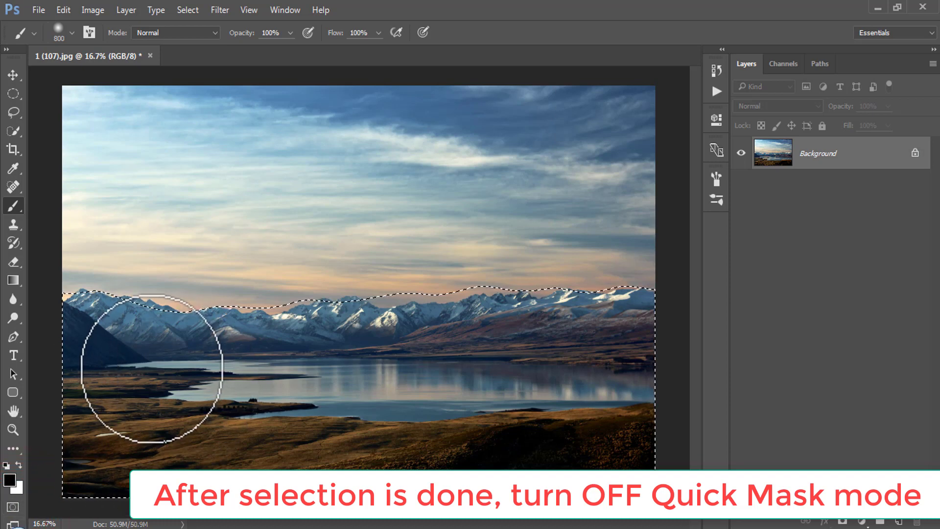
key("v")
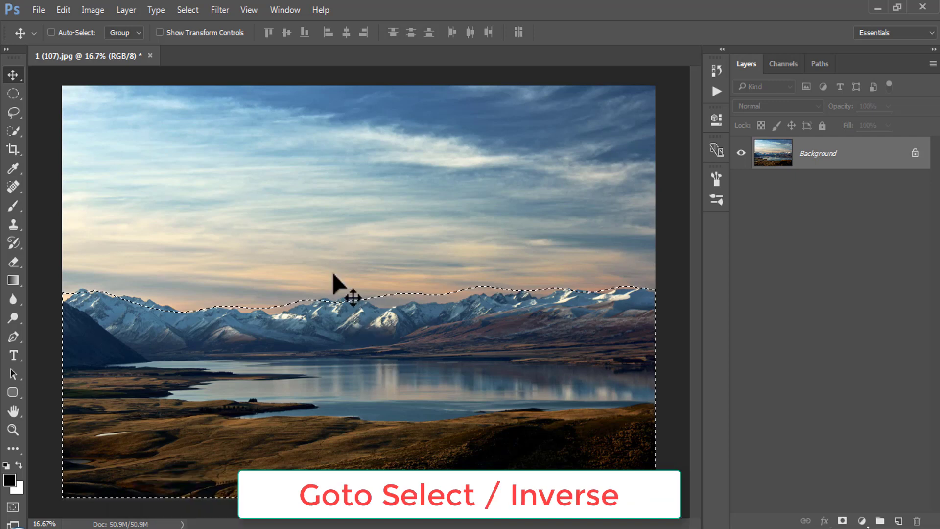
left_click(194, 10)
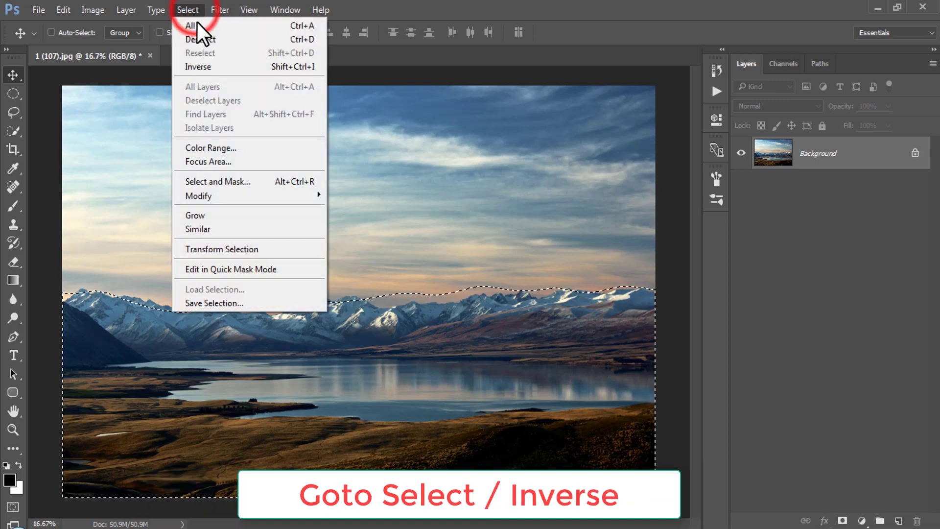
left_click(216, 66)
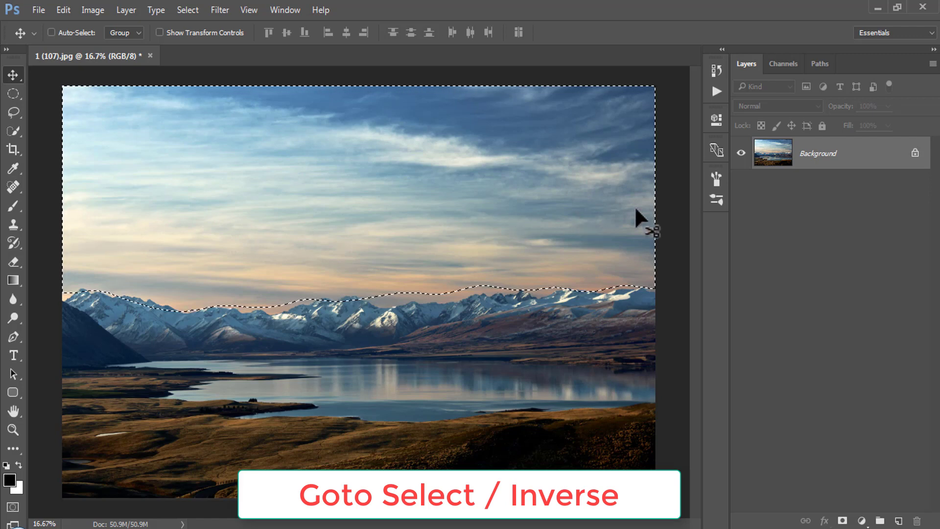
left_click(862, 520)
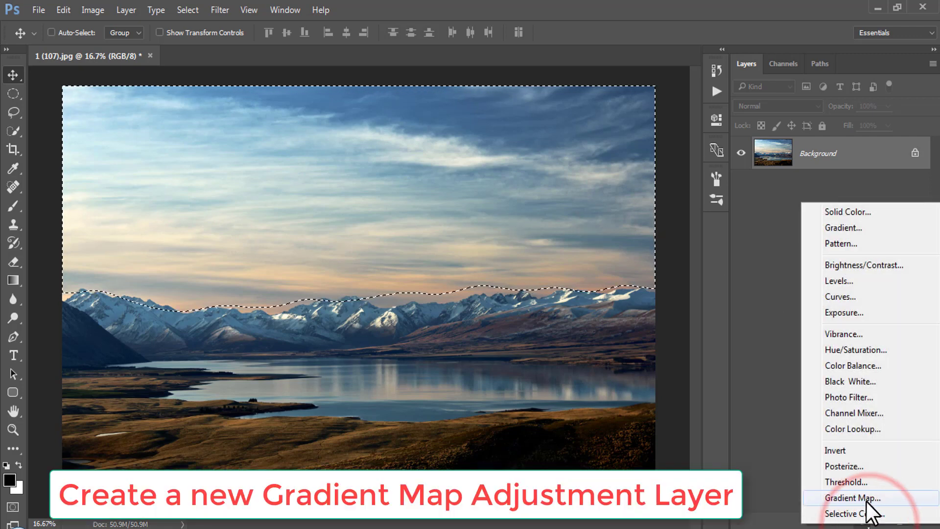
- Add a Gradient Map to the sky using the Color Harmonies 1 Blue-Violet, Yellow-Orange gradient
left_click(866, 498)
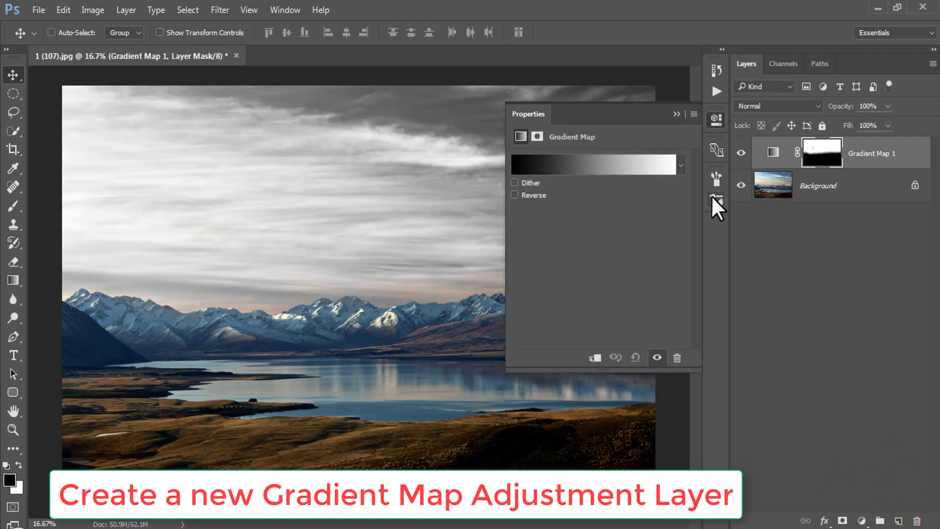
left_click(660, 169)
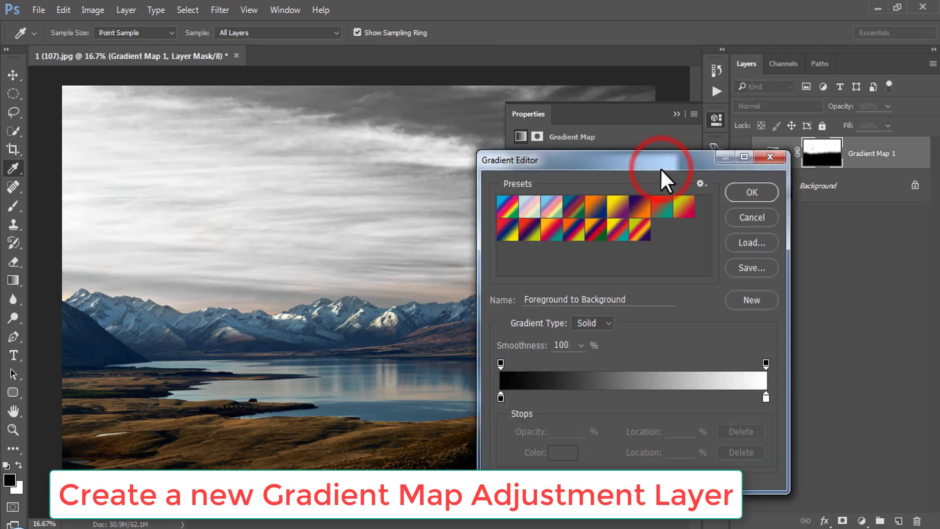
left_click(701, 183)
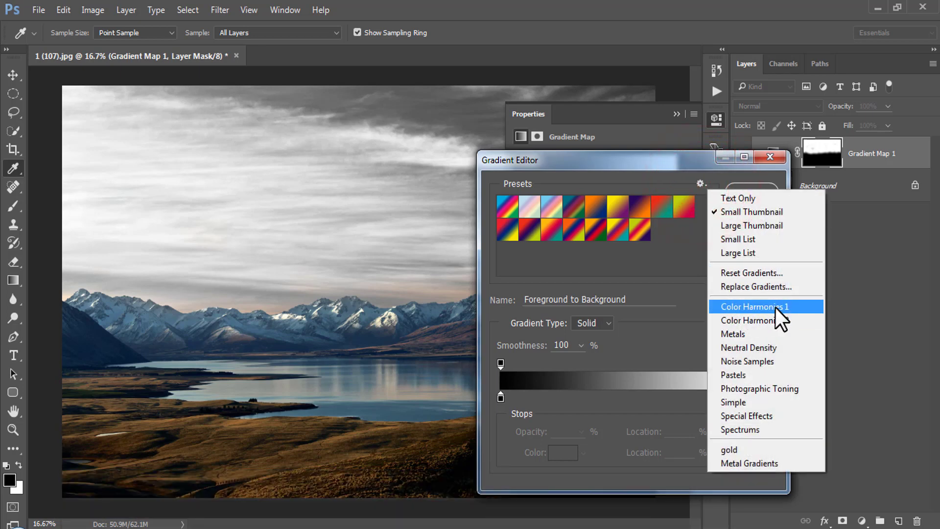
left_click(792, 307)
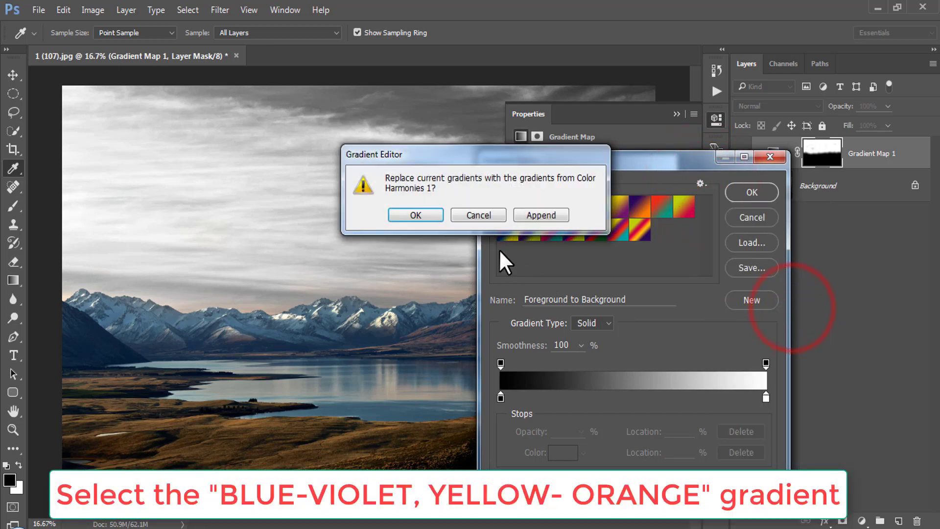
left_click(427, 213)
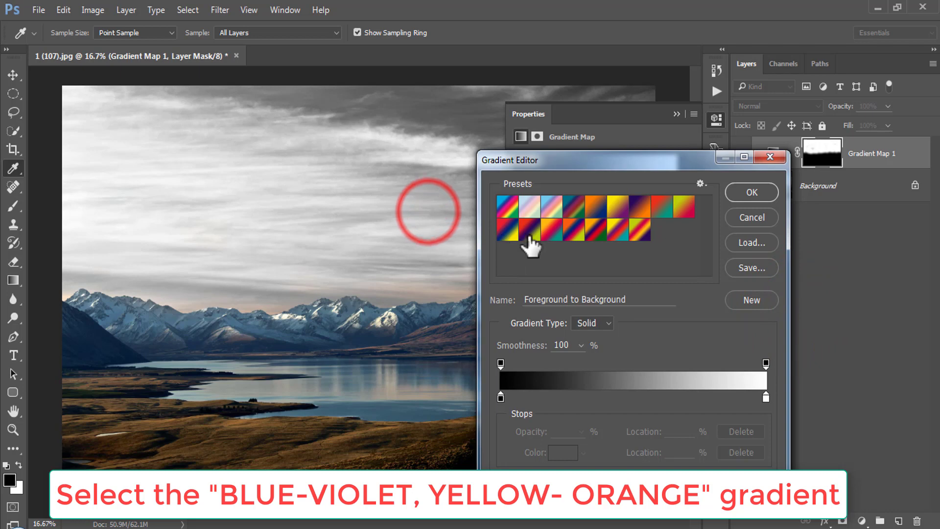
left_click(594, 215)
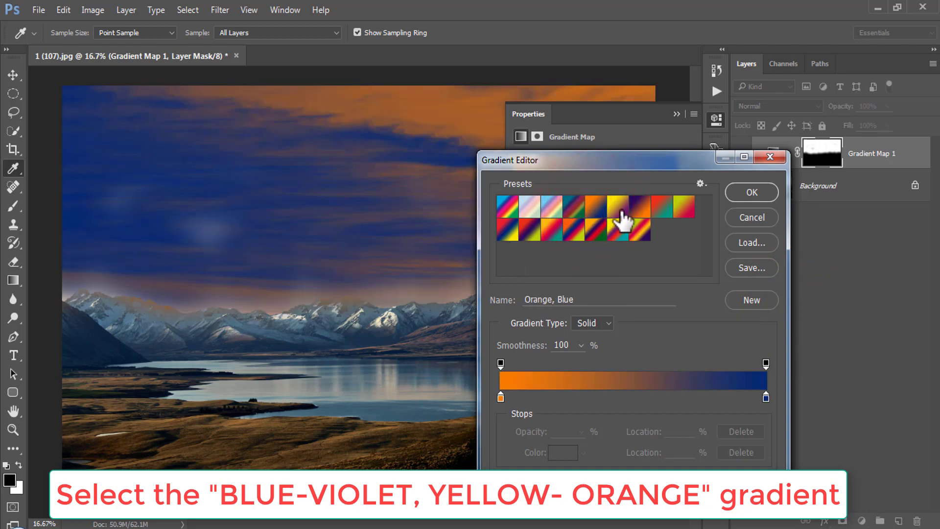
left_click(641, 214)
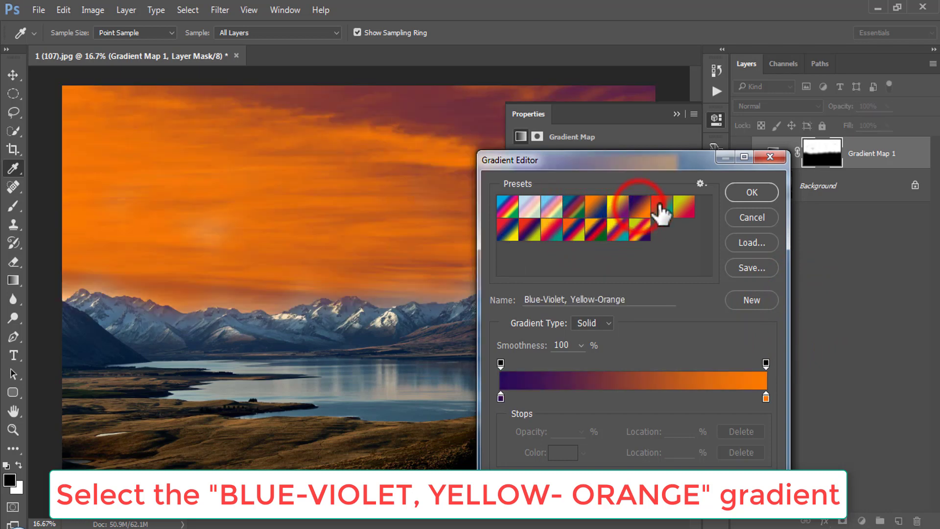
left_click(745, 187)
left_click(762, 107)
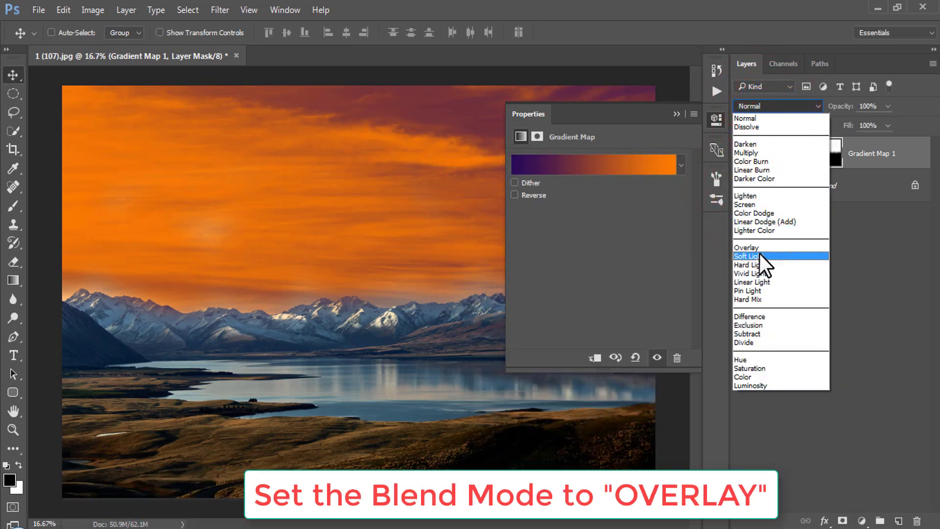
- Set Gradient Map 1 to Overlay blending and toggle its visibility to compare with the original sky
left_click(756, 246)
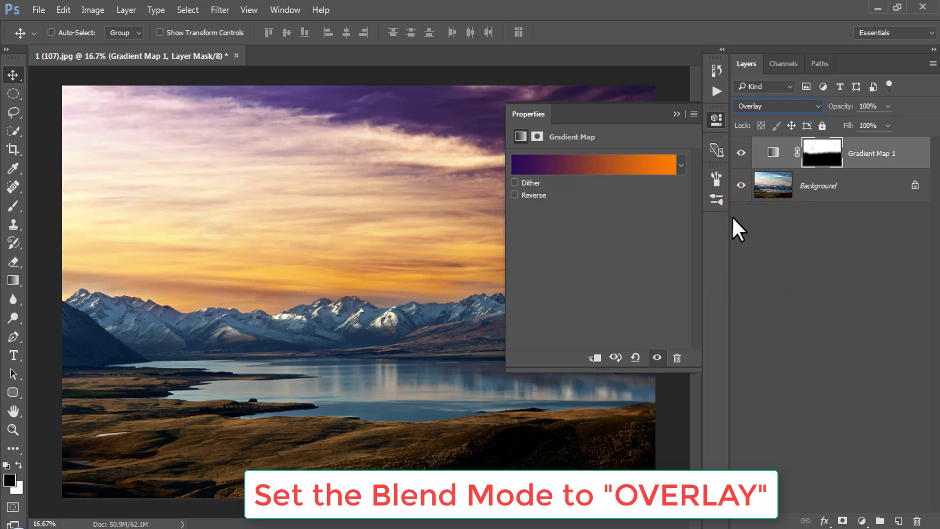
left_click(677, 114)
left_click(741, 153)
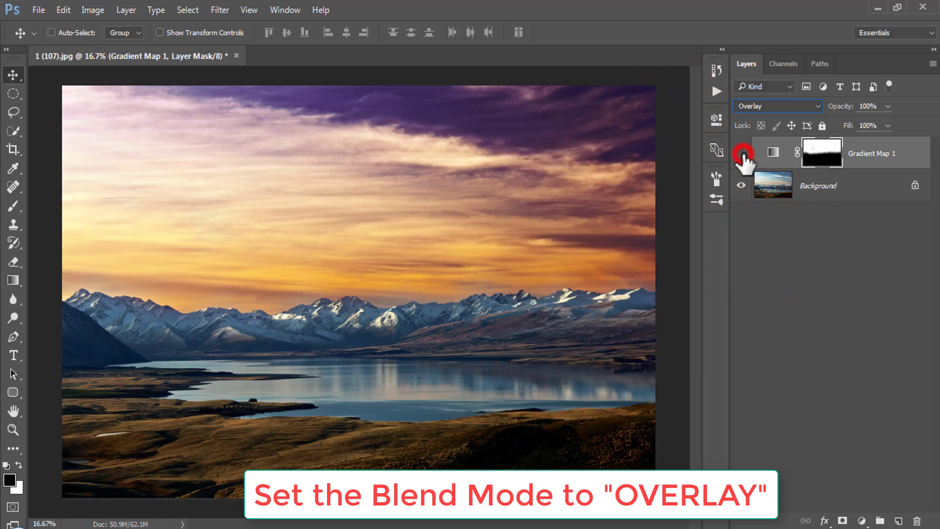
left_click(742, 154)
left_click(741, 154)
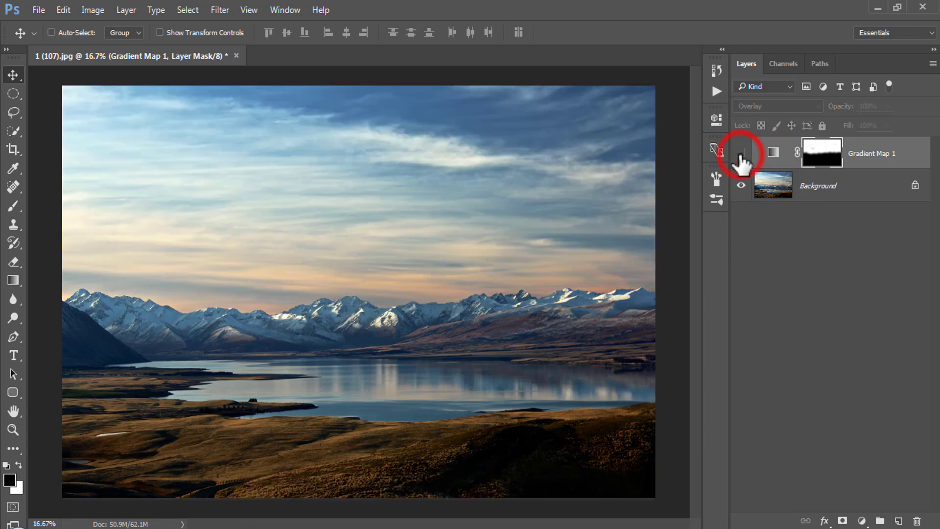
left_click(742, 153)
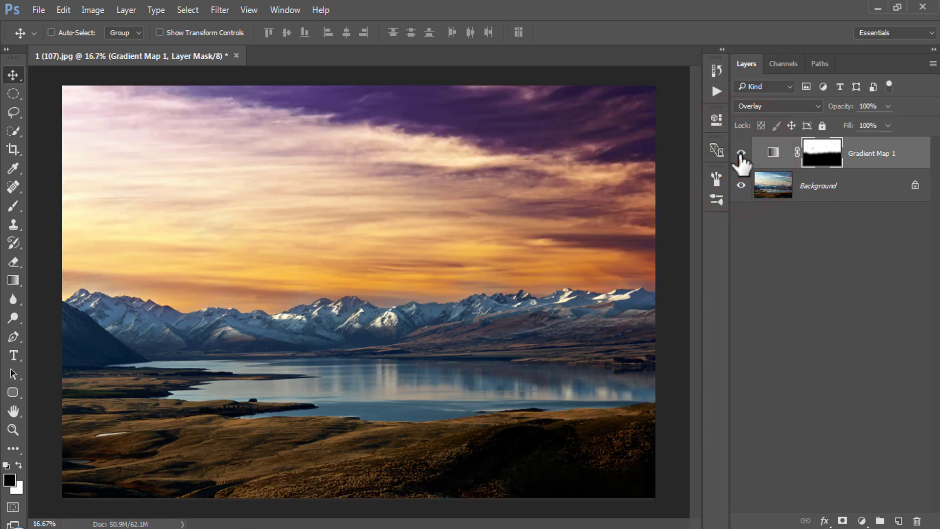
left_click(742, 154)
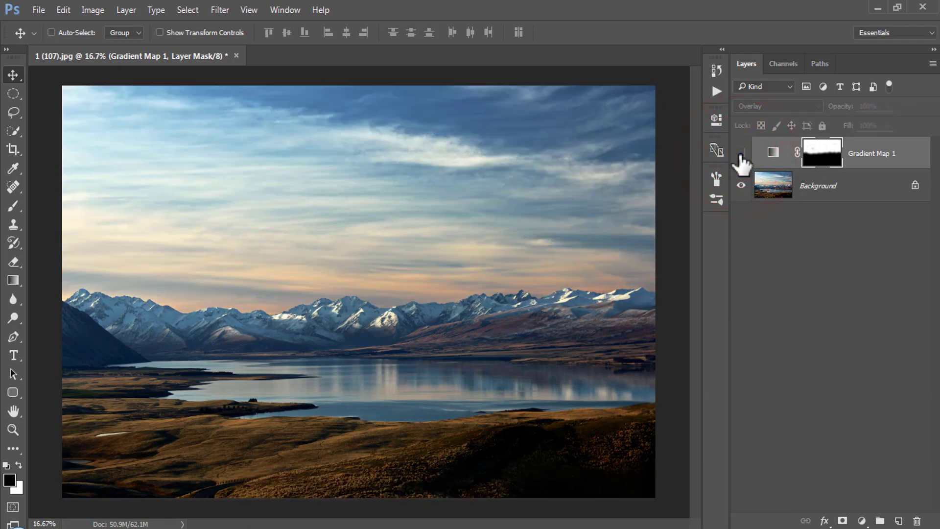
left_click(742, 153)
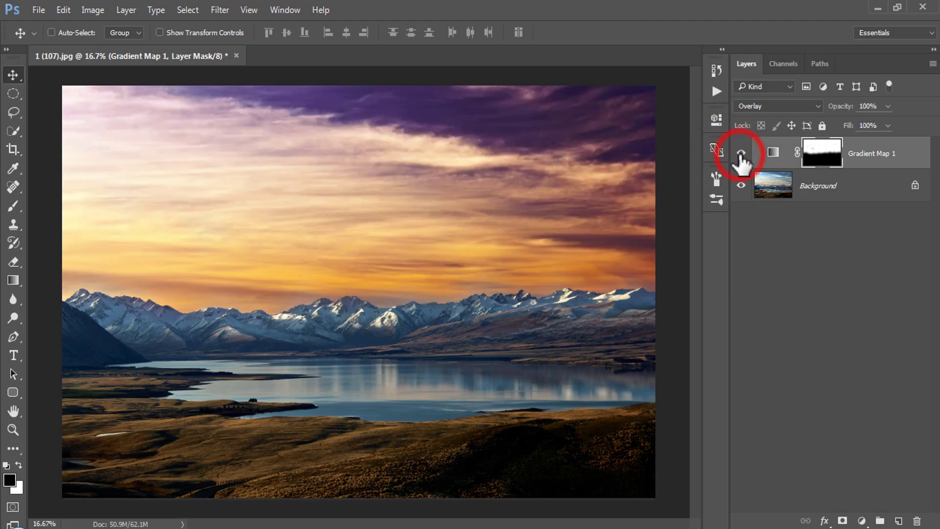
- Add a Vibrance layer at +53 masked to the mountains, lake and land using the inverted sky mask
left_click(816, 160, "ctrl")
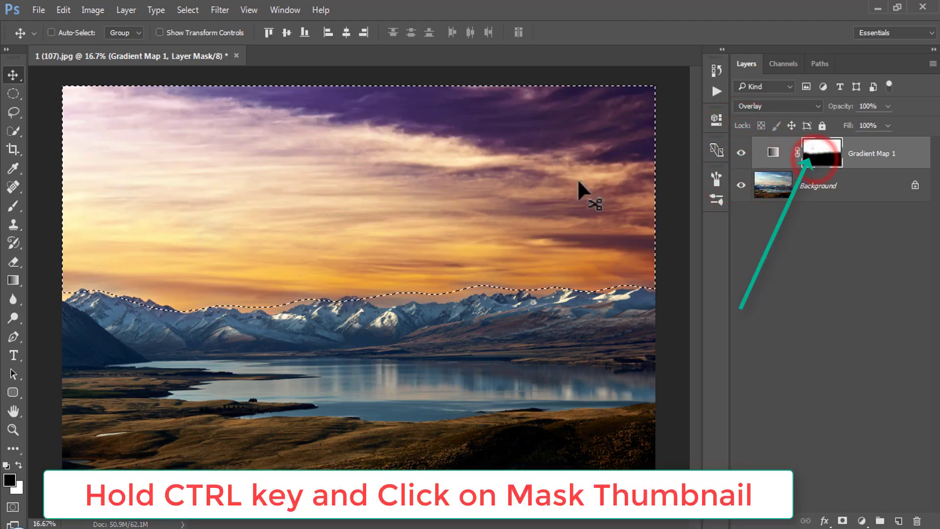
left_click(188, 10)
left_click(205, 66)
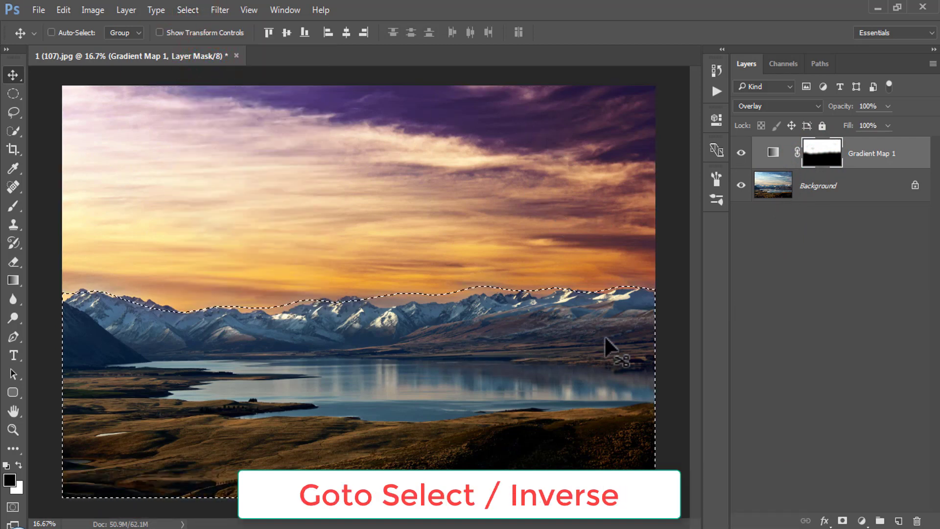
left_click(862, 520)
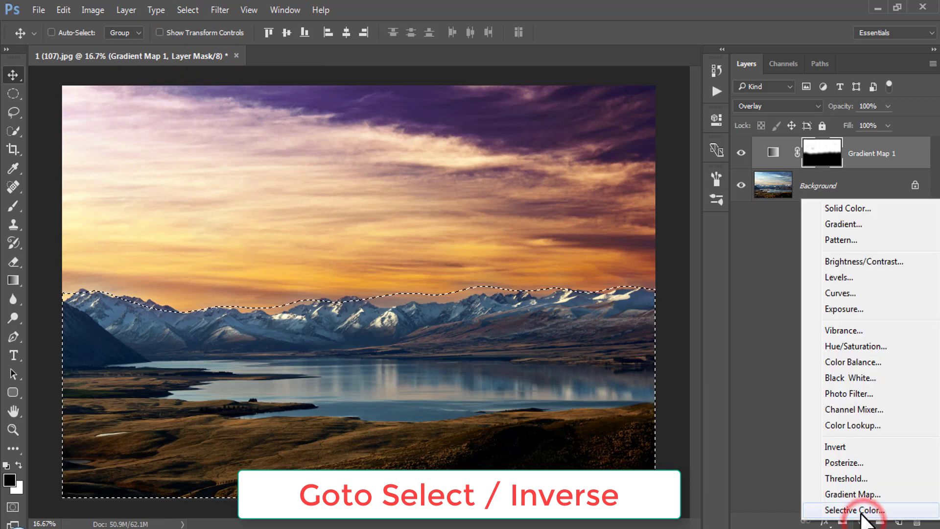
left_click(871, 330)
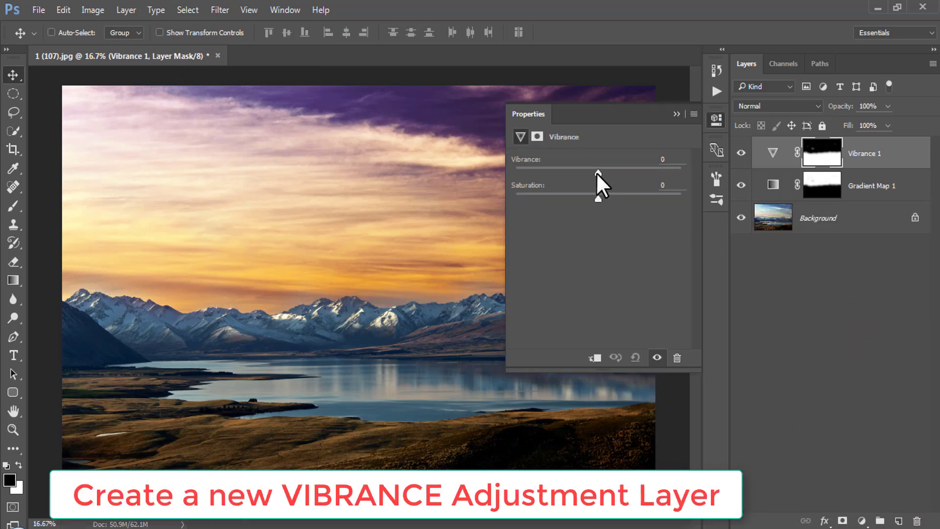
left_click_drag(597, 173, 633, 178)
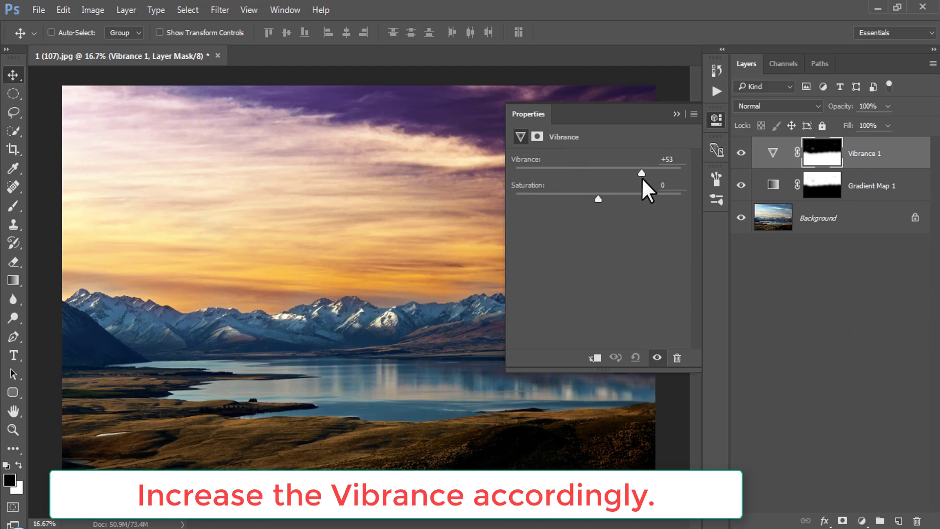
left_click(675, 113)
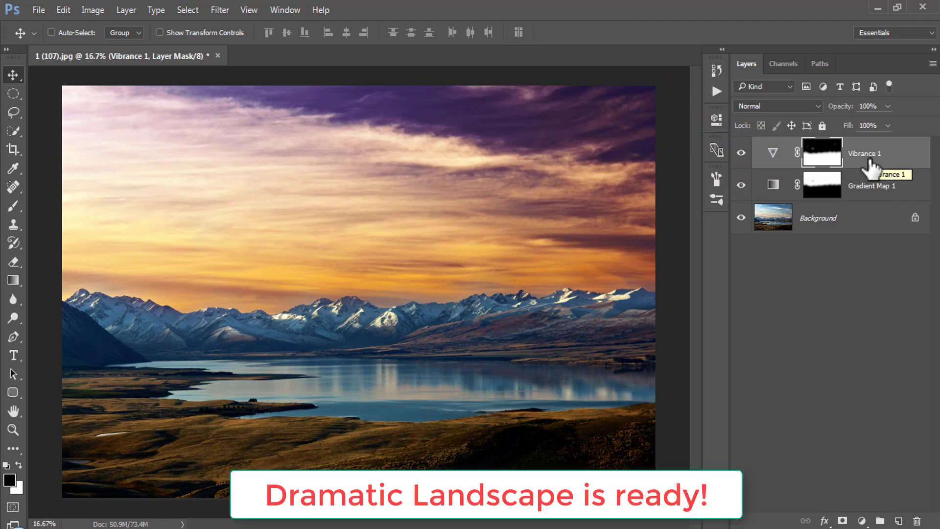
- Group Vibrance and Gradient Map 1 into Group 1 and toggle it to compare before and after
left_click(868, 186, "shift")
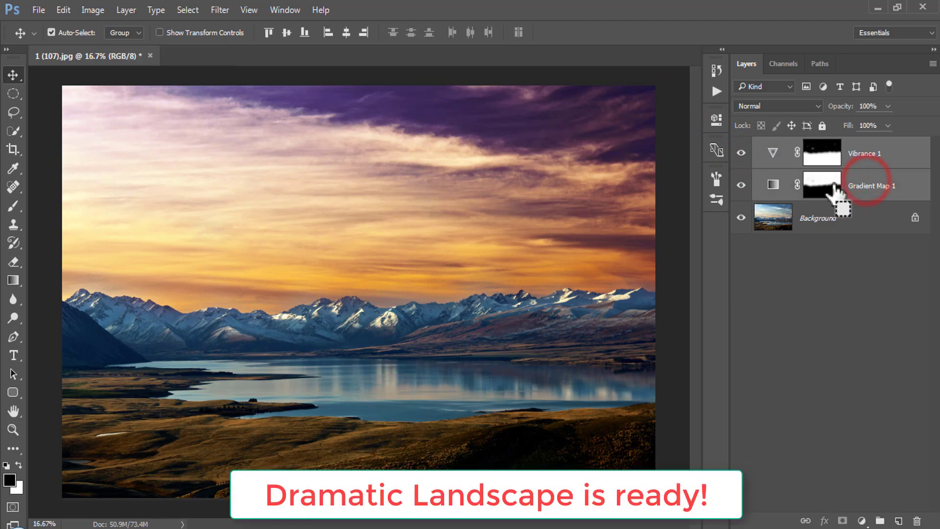
key("ctrl+g")
left_click(742, 145)
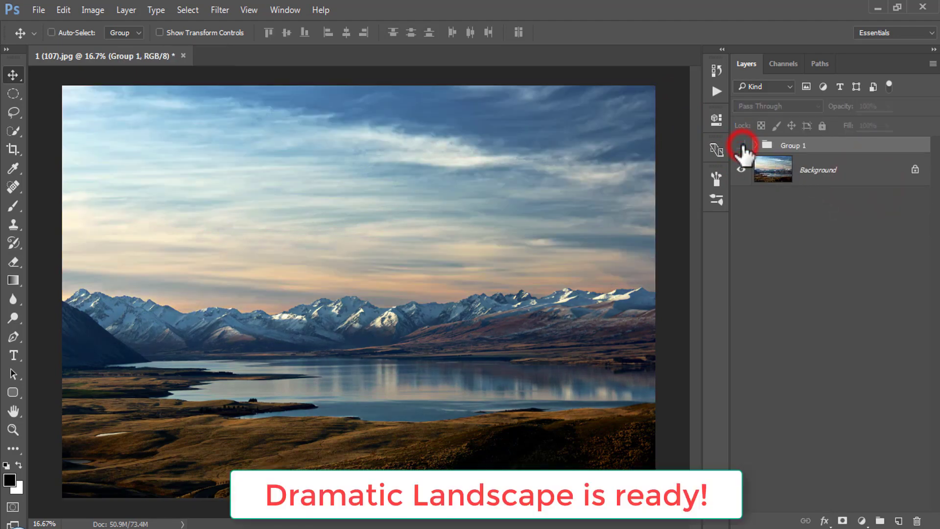
left_click(741, 146)
left_click(741, 146)
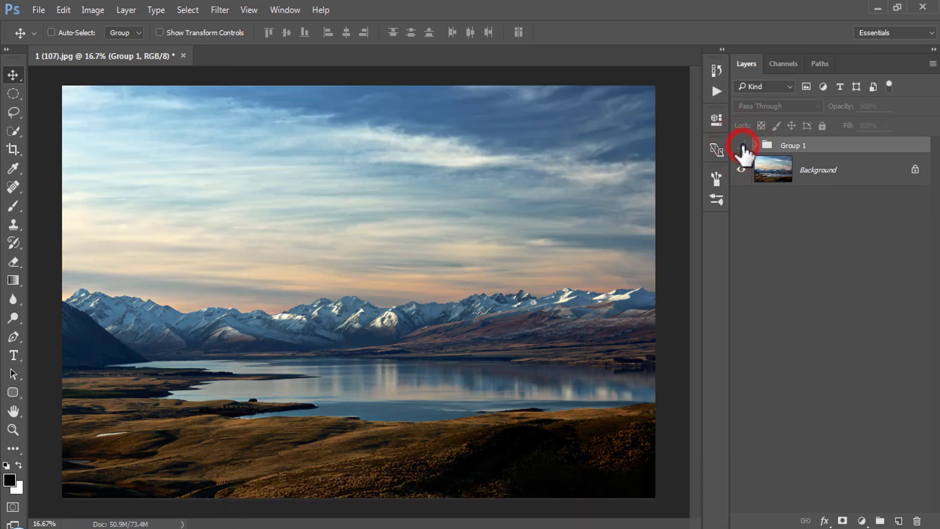
left_click(741, 145)
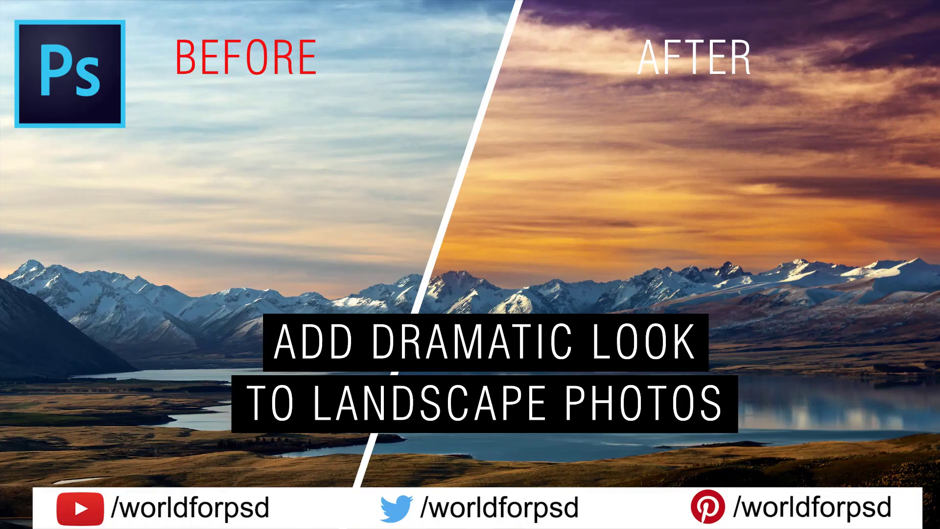